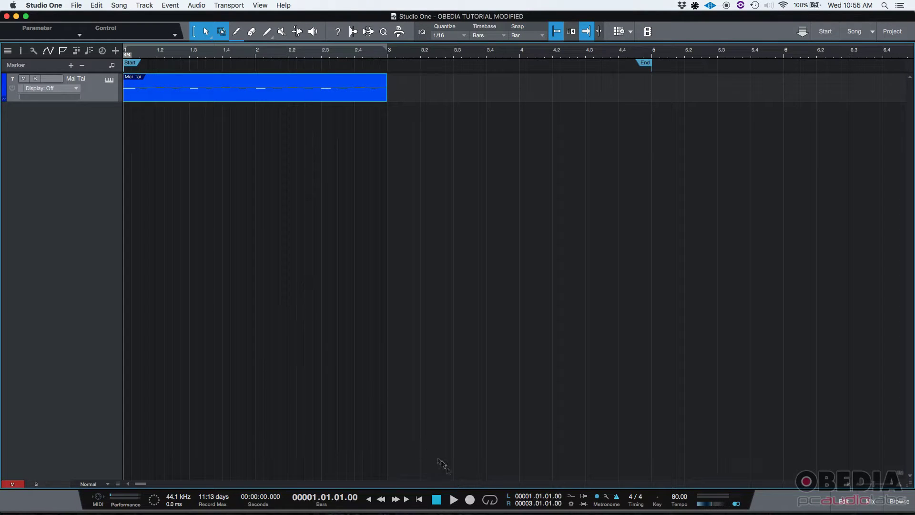
# - Play and stop the song, then open the Mai Tai part and select all its notes
pyautogui.click(454, 500)
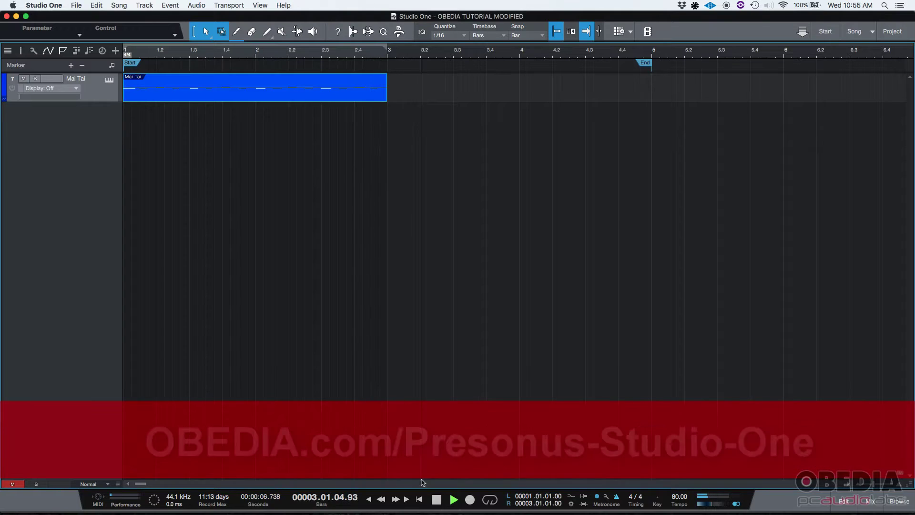
pyautogui.click(437, 499)
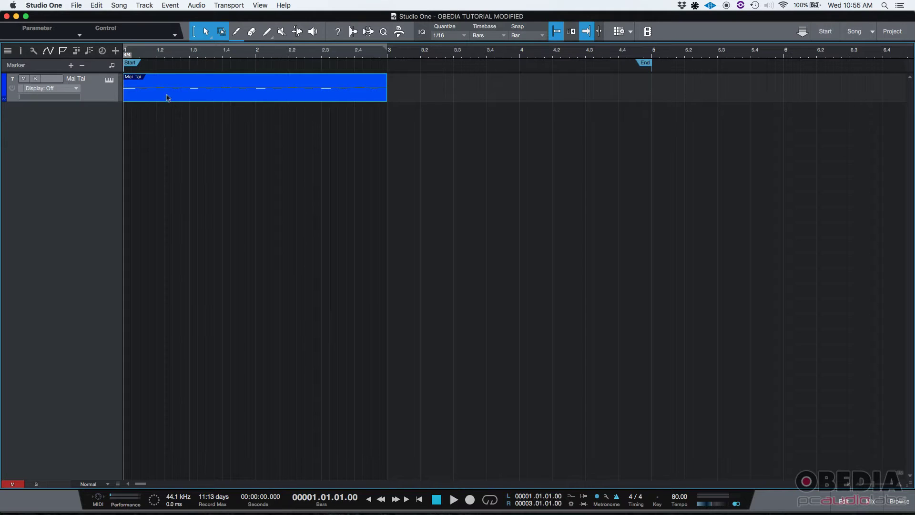
pyautogui.doubleClick(187, 95)
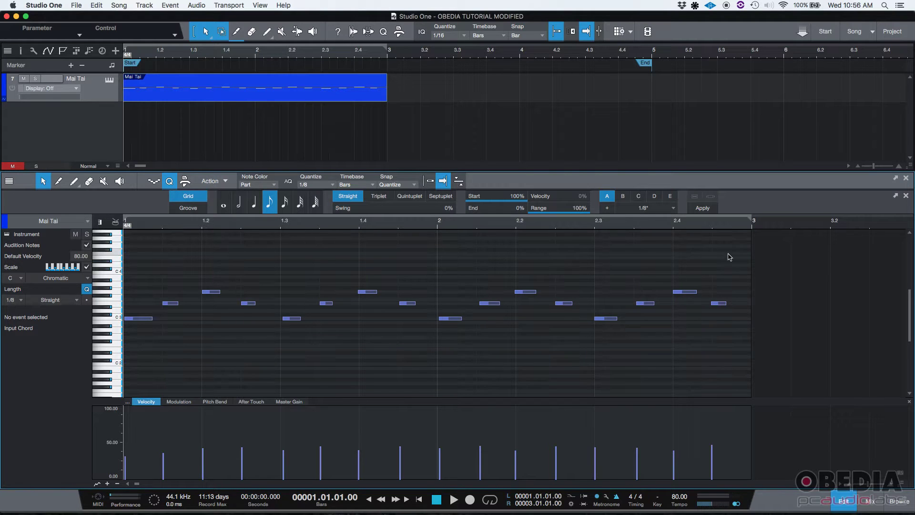
pyautogui.moveTo(744, 245); pyautogui.dragTo(125, 371)
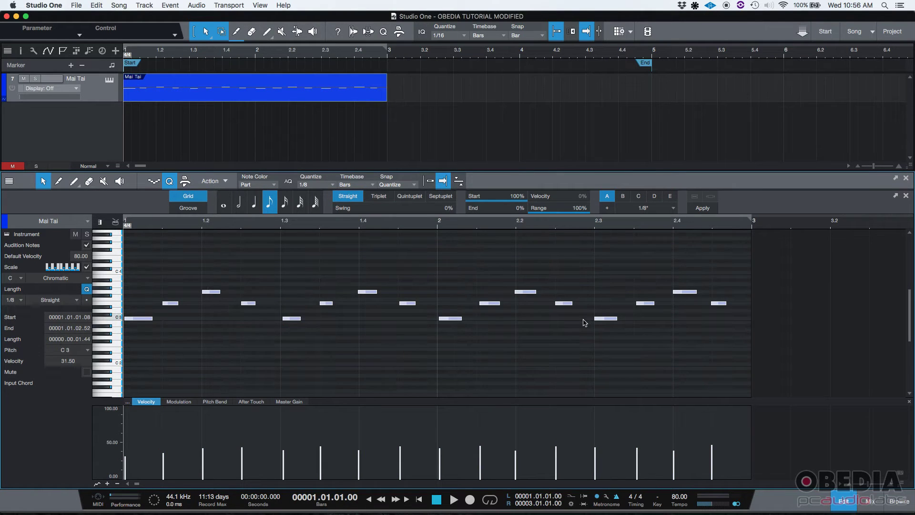
# - Open Quantize Notes for the selected notes, move the dialog aside, and set the grid to 1/8
pyautogui.click(219, 182)
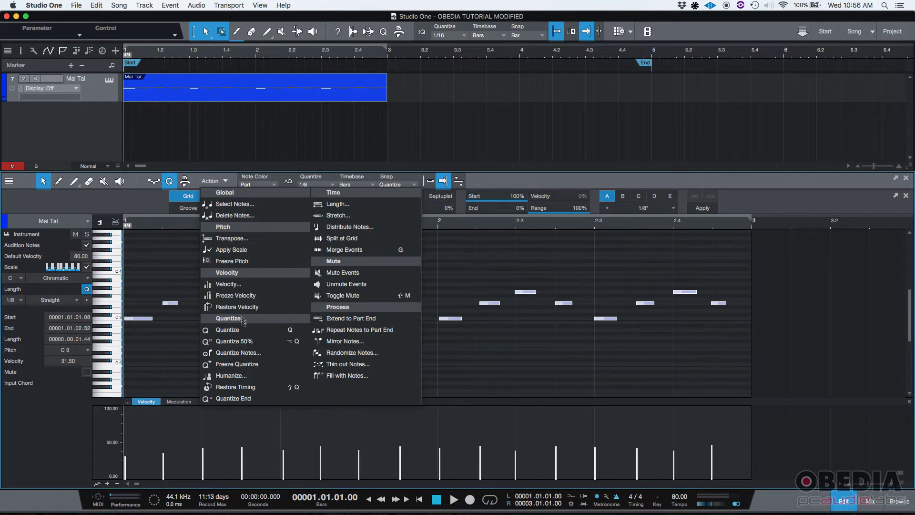
pyautogui.click(250, 356)
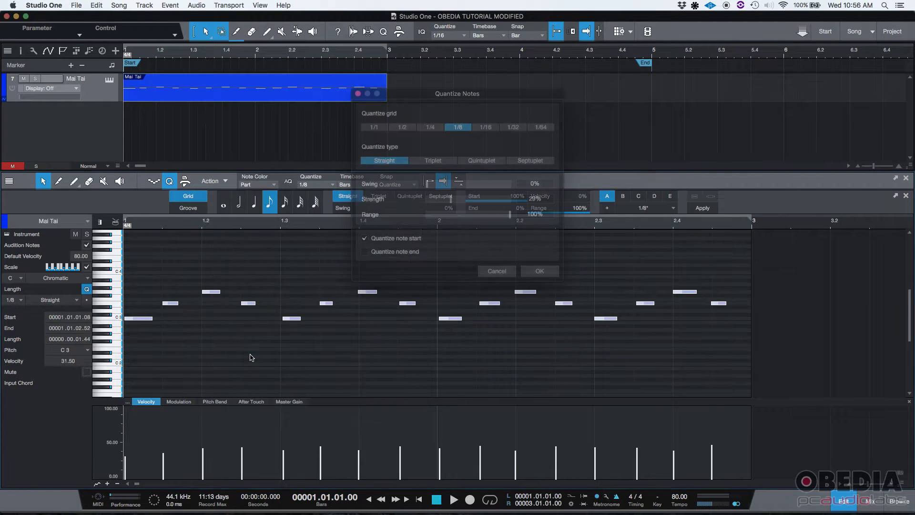
pyautogui.moveTo(445, 94); pyautogui.dragTo(725, 242)
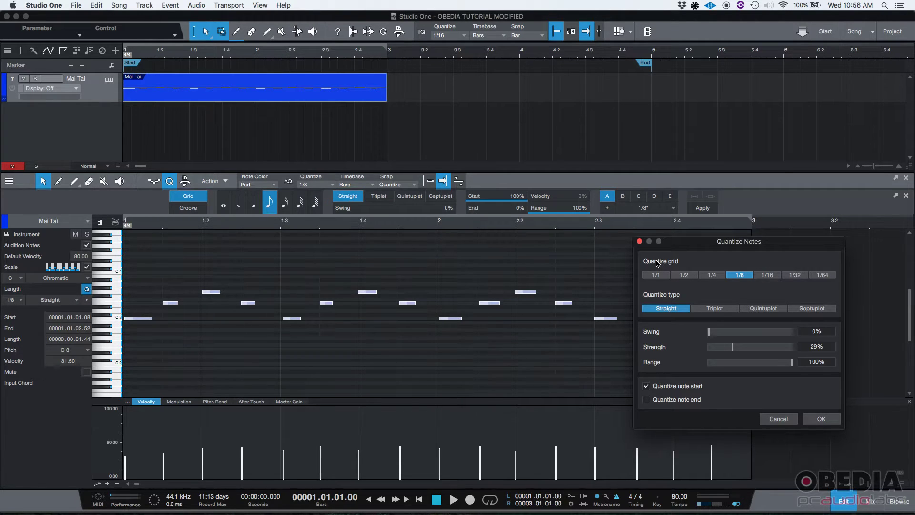
pyautogui.click(765, 276)
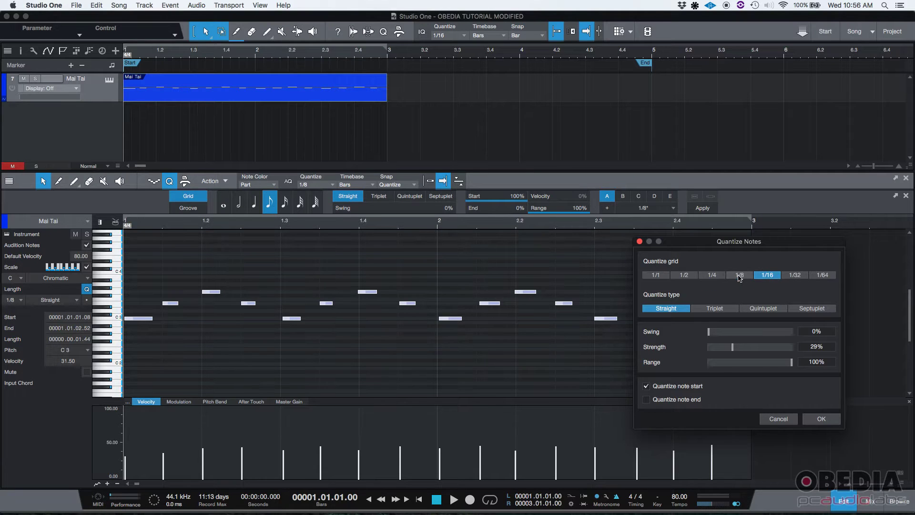
pyautogui.click(740, 278)
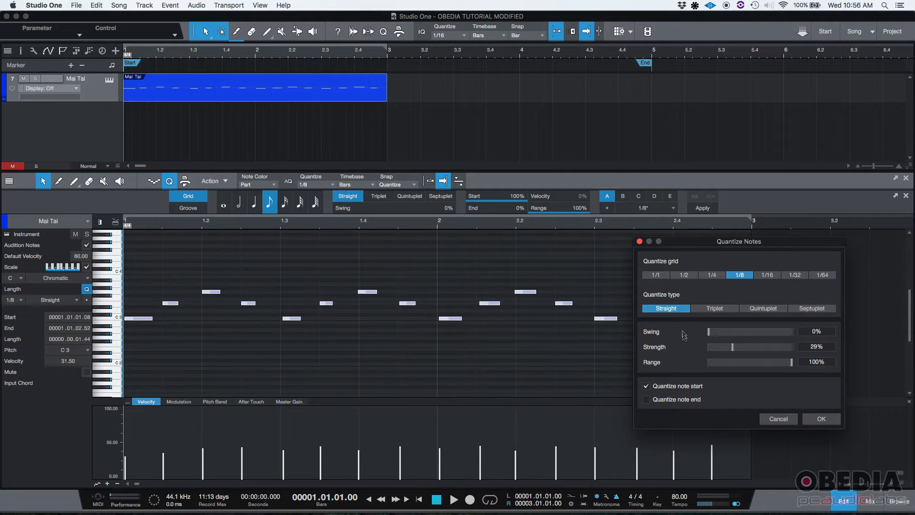
pyautogui.click(739, 332)
# - Demonstrate swing and strength, ending with strength at 100%, swing at 0% and range at 100%
pyautogui.moveTo(739, 332); pyautogui.dragTo(702, 332)
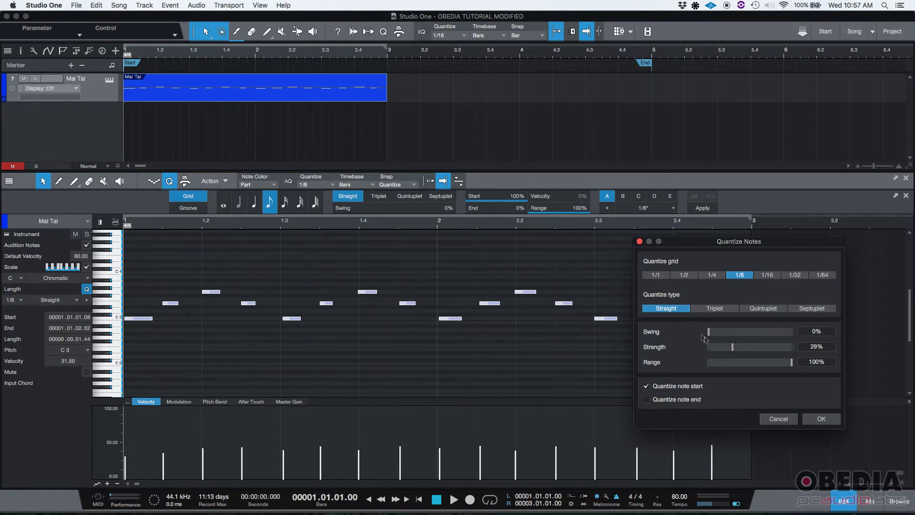
pyautogui.moveTo(732, 347)
pyautogui.mouseDown()
pyautogui.moveTo(791, 348)
pyautogui.moveTo(696, 348)
pyautogui.moveTo(809, 348)
pyautogui.mouseUp()
pyautogui.moveTo(793, 350)
pyautogui.mouseDown()
pyautogui.moveTo(724, 348)
pyautogui.moveTo(752, 349)
pyautogui.mouseUp()
pyautogui.moveTo(751, 350)
pyautogui.mouseDown()
pyautogui.moveTo(713, 350)
pyautogui.moveTo(787, 349)
pyautogui.moveTo(771, 349)
pyautogui.mouseUp()
pyautogui.moveTo(772, 348); pyautogui.dragTo(811, 349)
pyautogui.click(803, 364)
# - Quantize both note starts and note ends with range at 100%, and apply it to the Mai Tai notes
pyautogui.moveTo(792, 365); pyautogui.dragTo(802, 368)
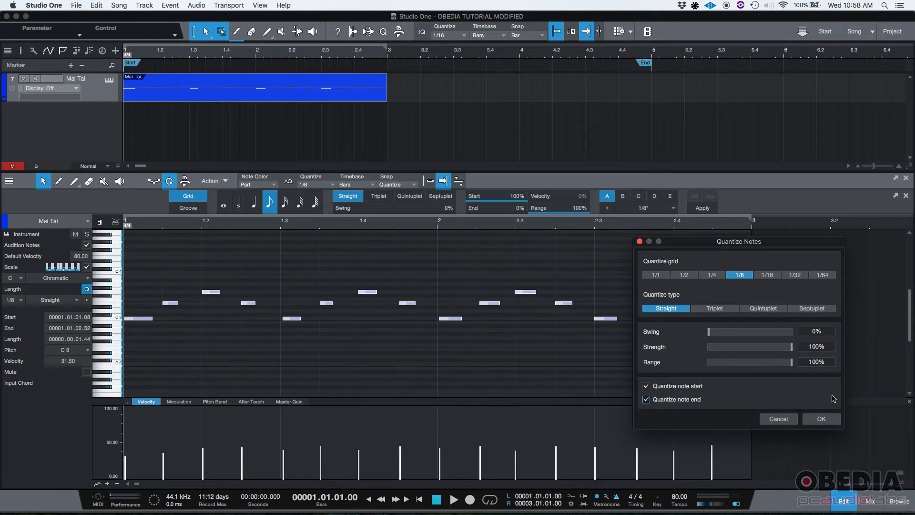
pyautogui.moveTo(756, 237); pyautogui.dragTo(785, 234)
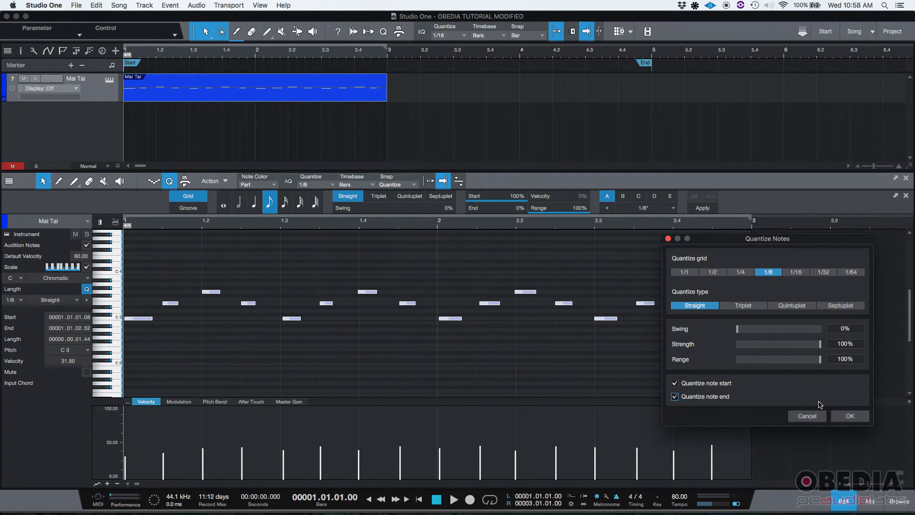
pyautogui.click(851, 416)
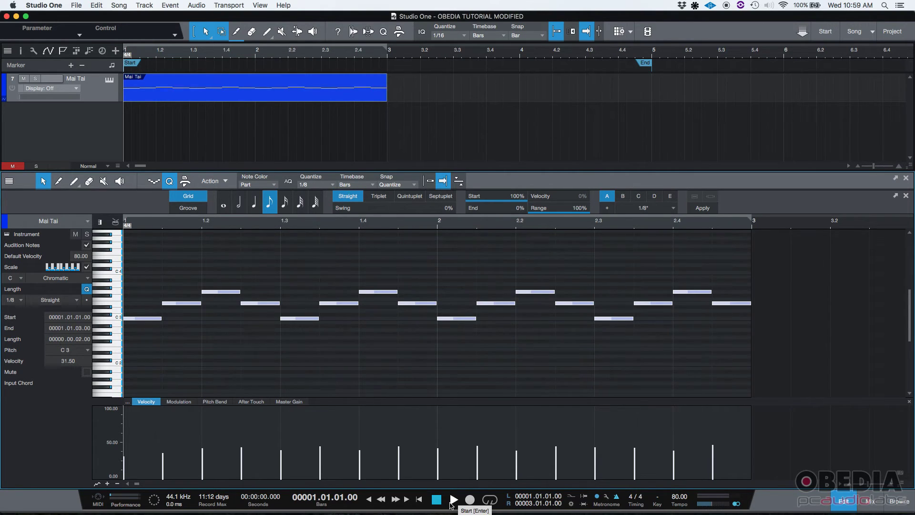
# - Play back the two quantized Mai Tai bars, then stop playback
pyautogui.click(452, 500)
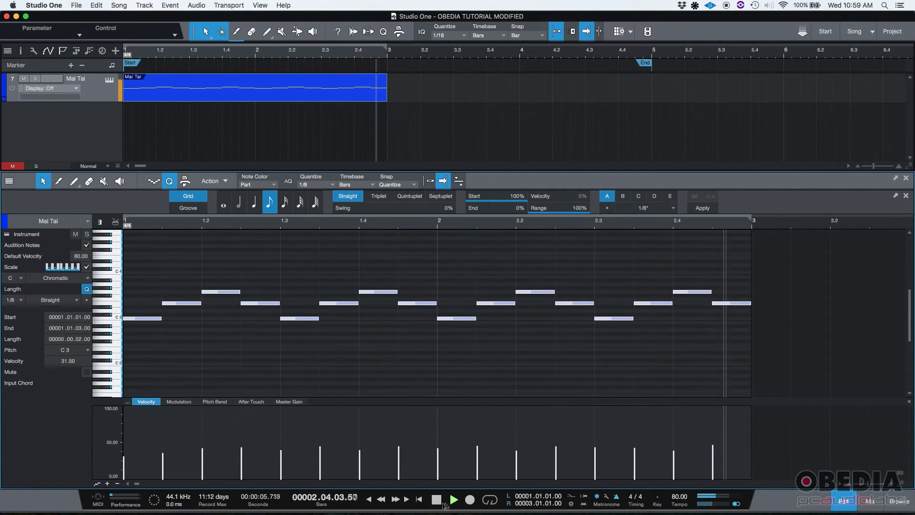
pyautogui.click(437, 502)
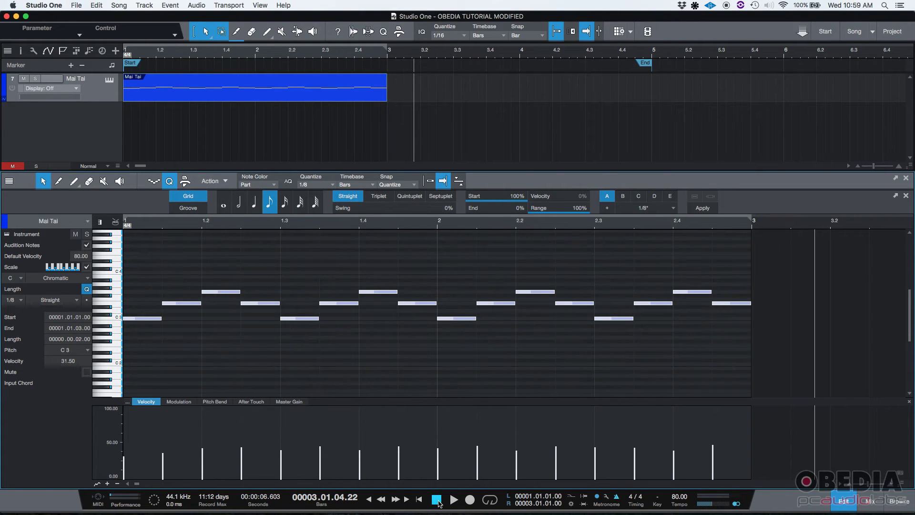
# - Switch from Studio One to Firefox showing obedia.com with Cmd+Tab
pyautogui.press('super+Tab')
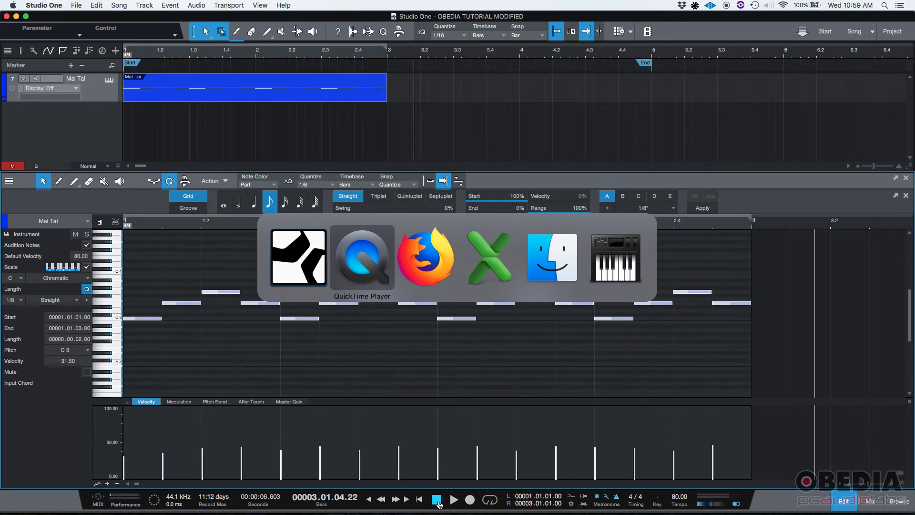
pyautogui.press('super+Tab')
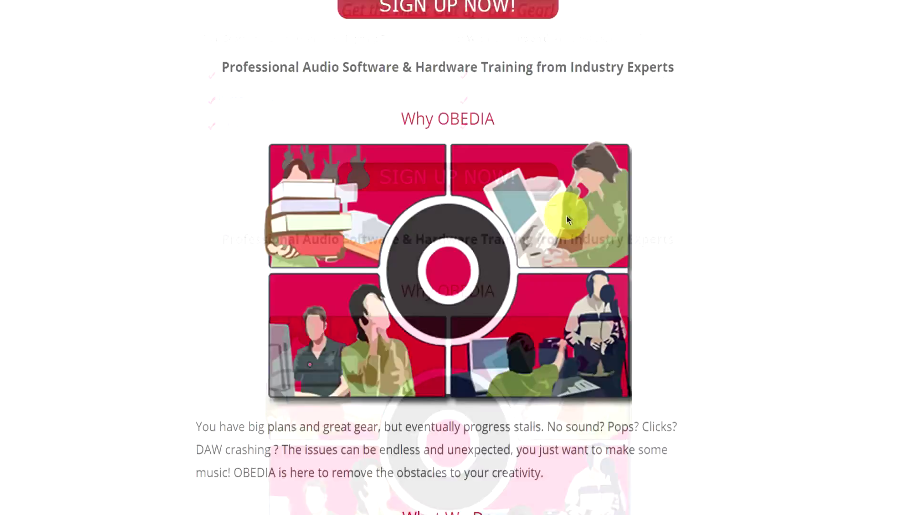
pyautogui.scroll(-8, 542, 234)
pyautogui.scroll(-3, 536, 230)
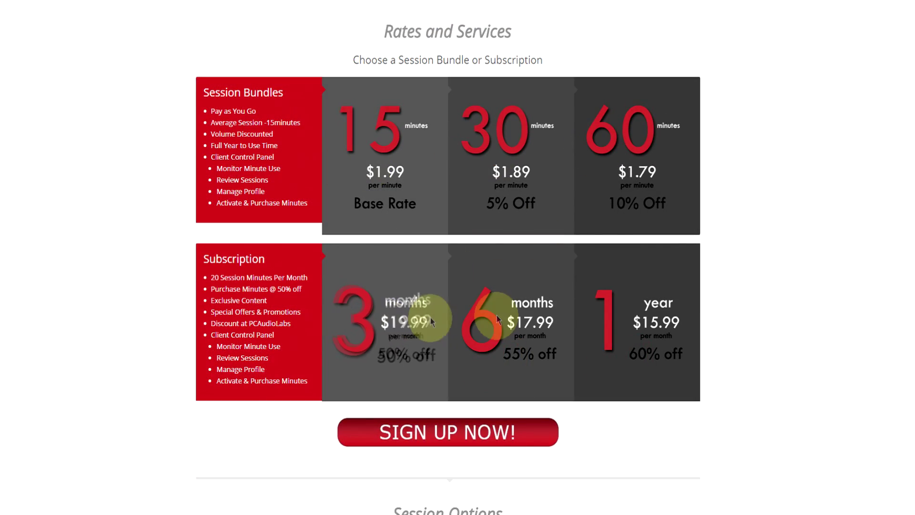
pyautogui.scroll(-3, 551, 330)
# - Open the Get Started form from the SIGN UP NOW button under Rates and Services
pyautogui.click(451, 320)
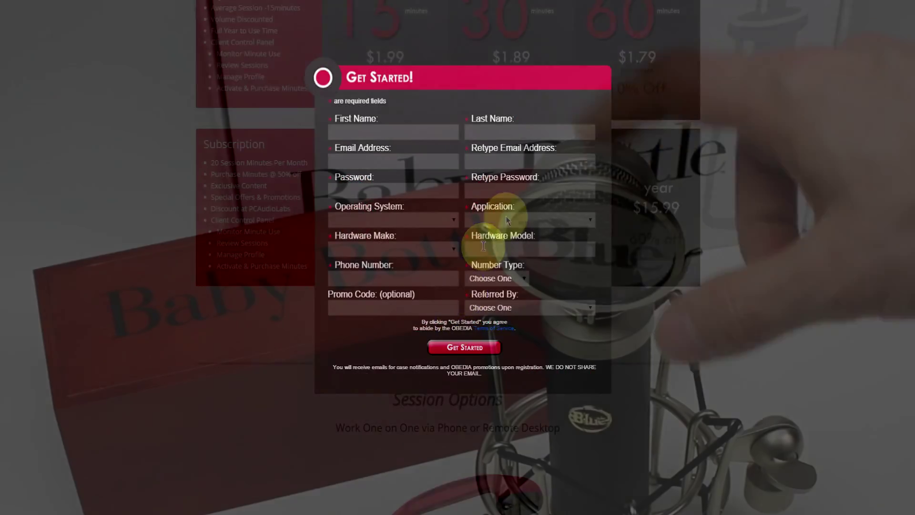